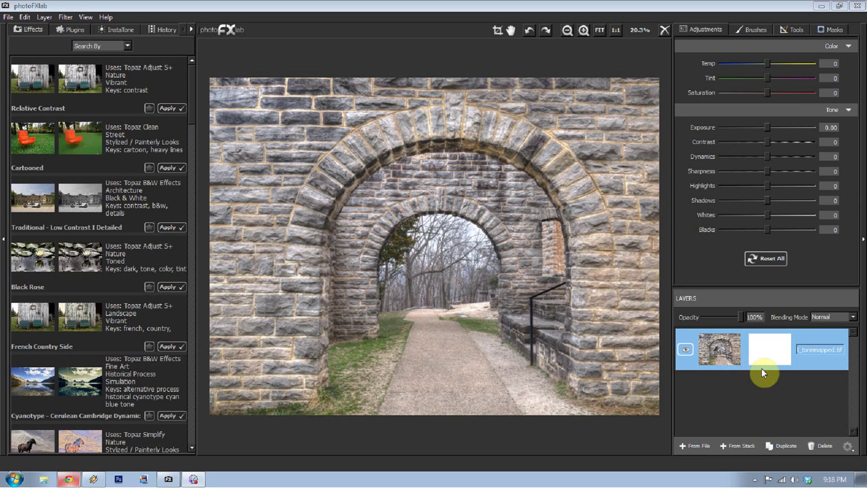
Duplicate the tonemapped image layer and rename the copy HighPass
click(718, 357)
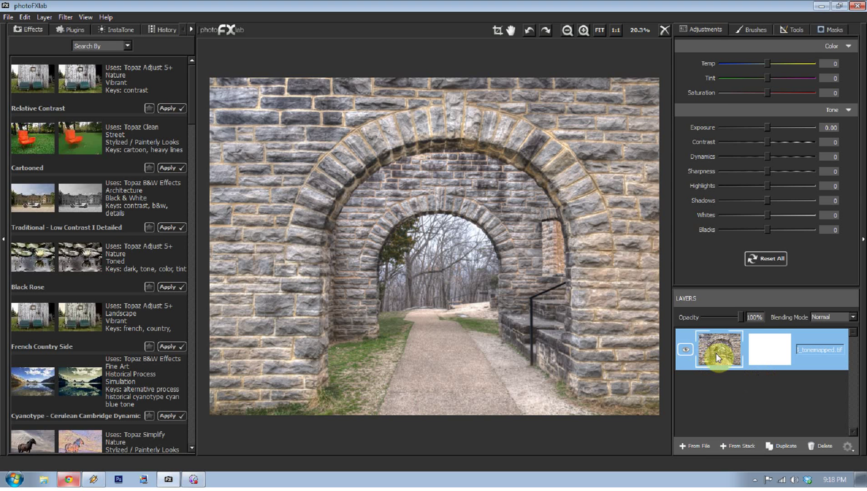
key(ctrl+j)
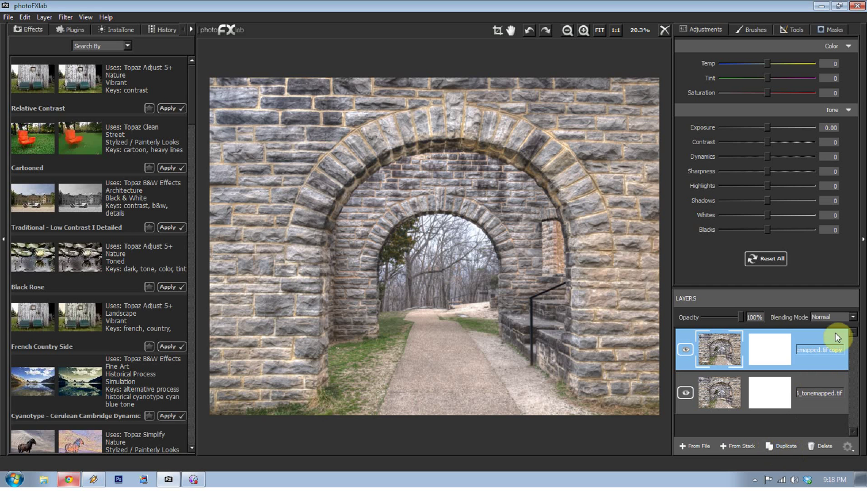
click(842, 349)
key(ctrl+a)
key(BackSpace)
click(732, 355)
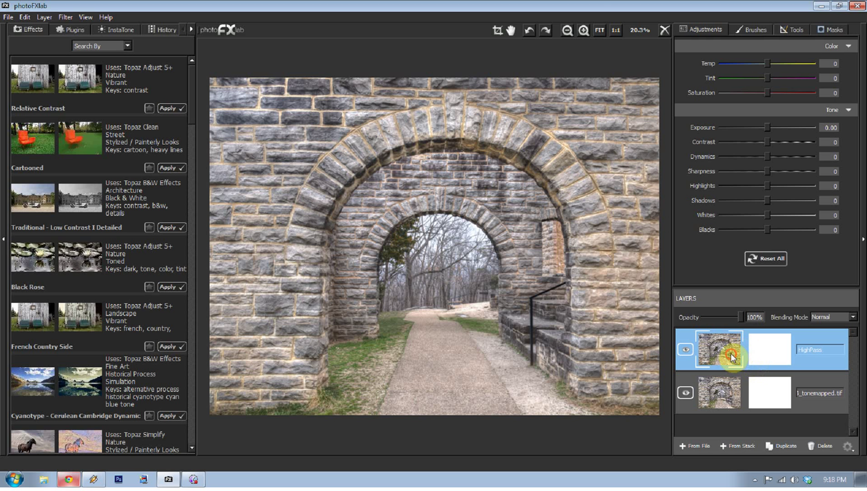
Set the HighPass layer's Saturation to -100 and Contrast to -100, judging the effect on a close-up of the stonework
click(586, 31)
click(586, 30)
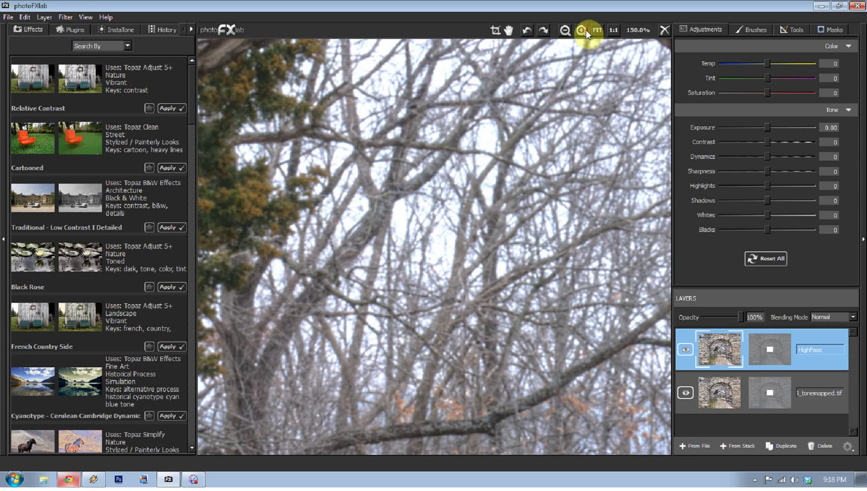
drag(513, 116, 537, 279)
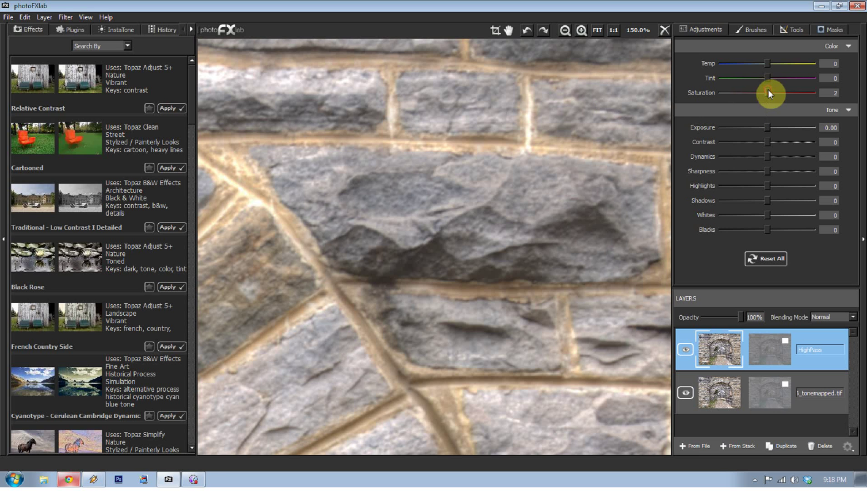
drag(768, 90, 742, 96)
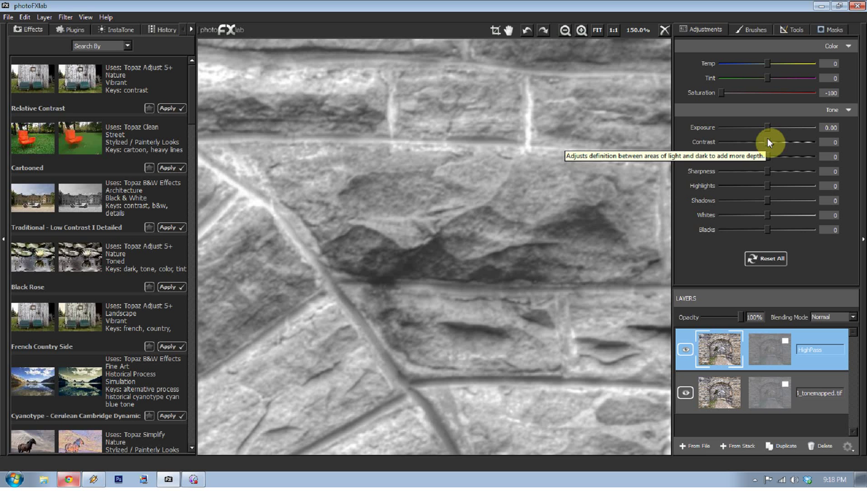
drag(767, 142, 704, 143)
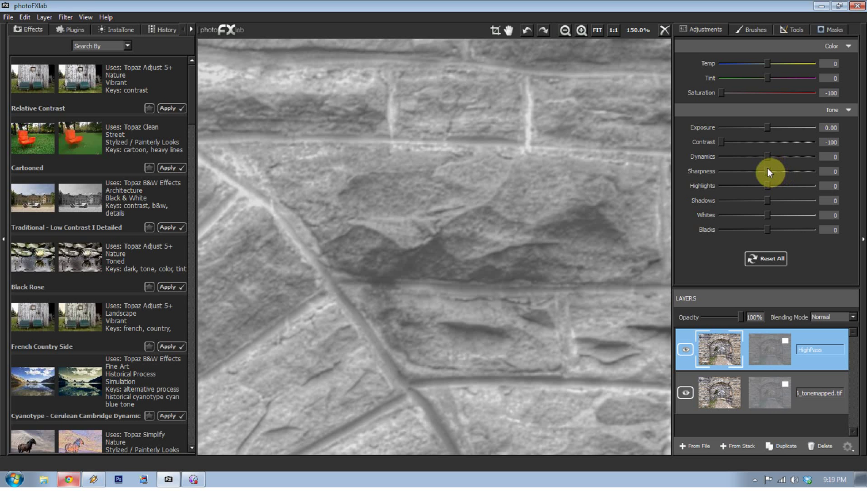
Set the HighPass layer's Sharpness to 100, Highlights to -100, Shadows to 100, Whites to -100 and Blacks to 100
drag(769, 172, 710, 192)
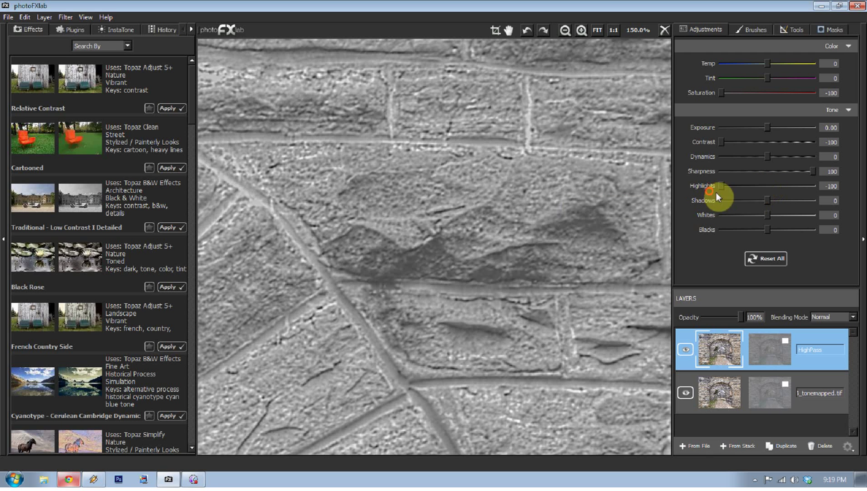
drag(768, 200, 857, 196)
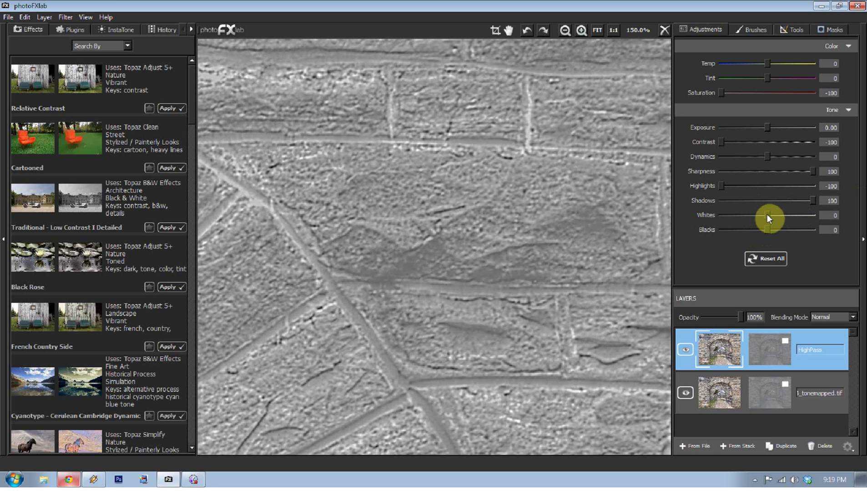
drag(768, 214, 833, 227)
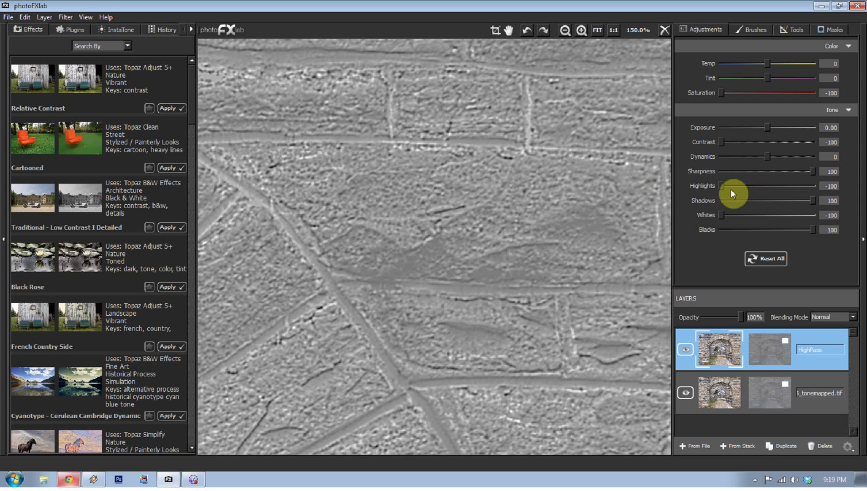
drag(724, 184, 644, 190)
drag(811, 230, 854, 230)
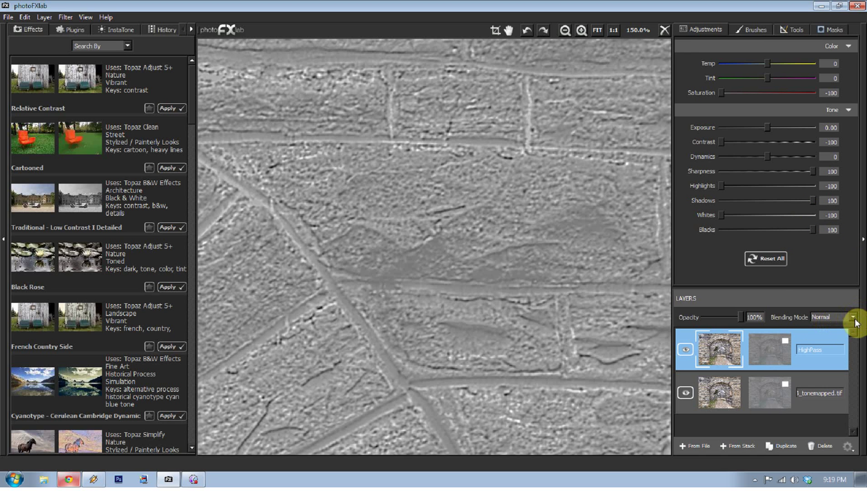
Change the HighPass layer's blending mode to Soft Light
click(854, 318)
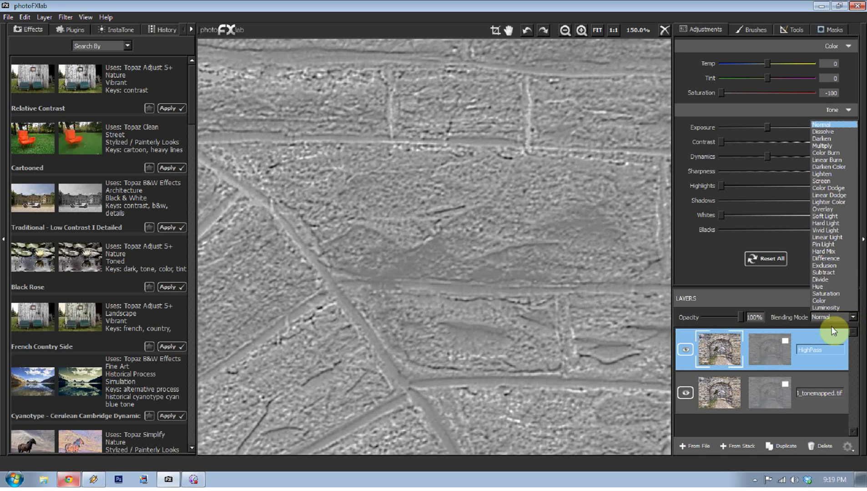
click(842, 324)
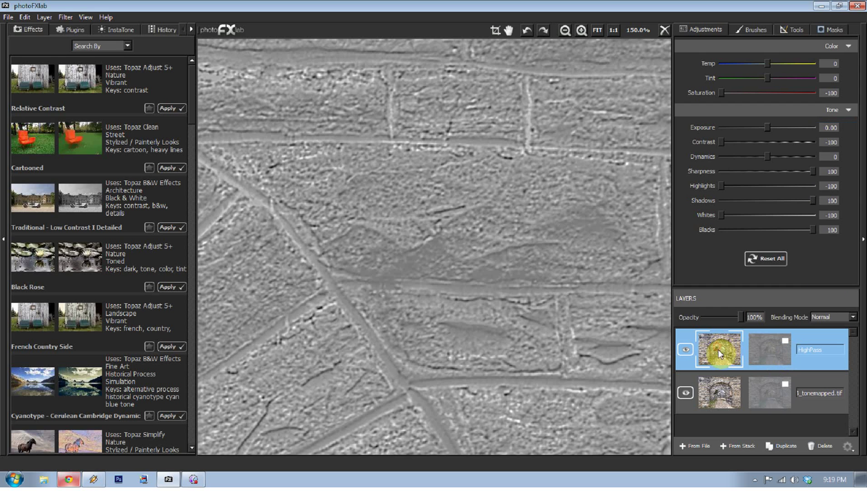
click(852, 322)
key(o)
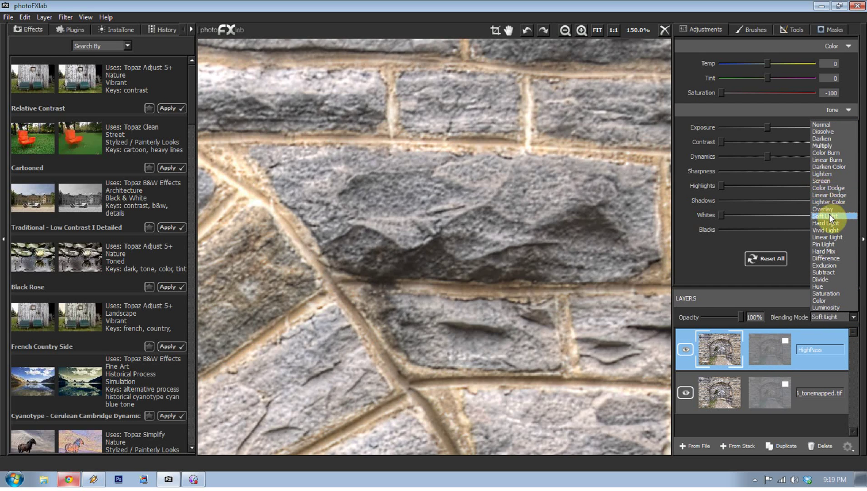
click(829, 216)
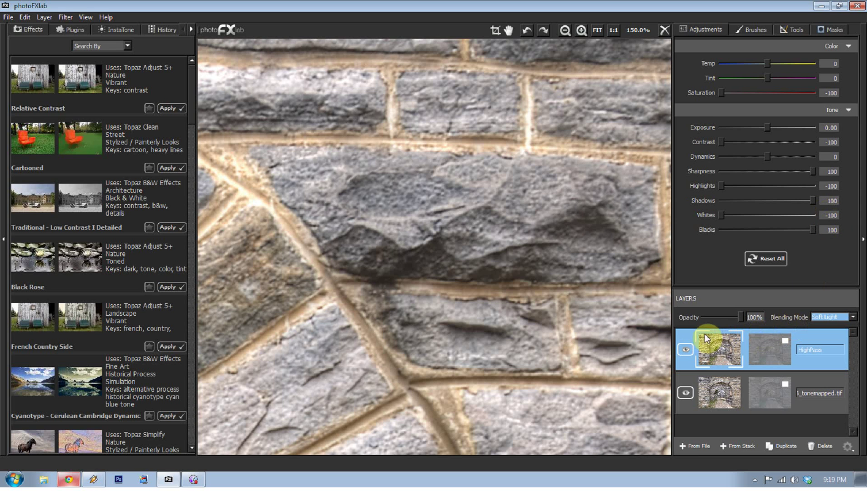
Compare the stonework with and without the HighPass layer, leaving that layer hidden
click(685, 349)
click(685, 349)
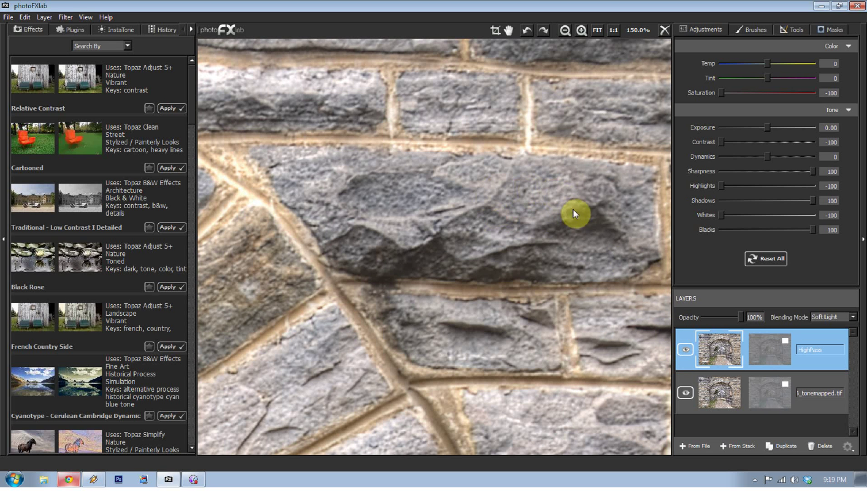
click(687, 350)
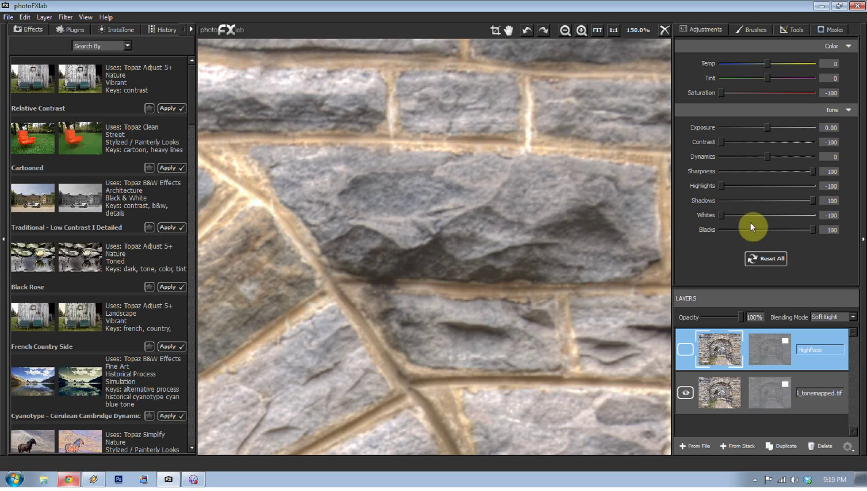
Duplicate the original tonemapped layer and set the copy's Sharpness to 50
click(730, 394)
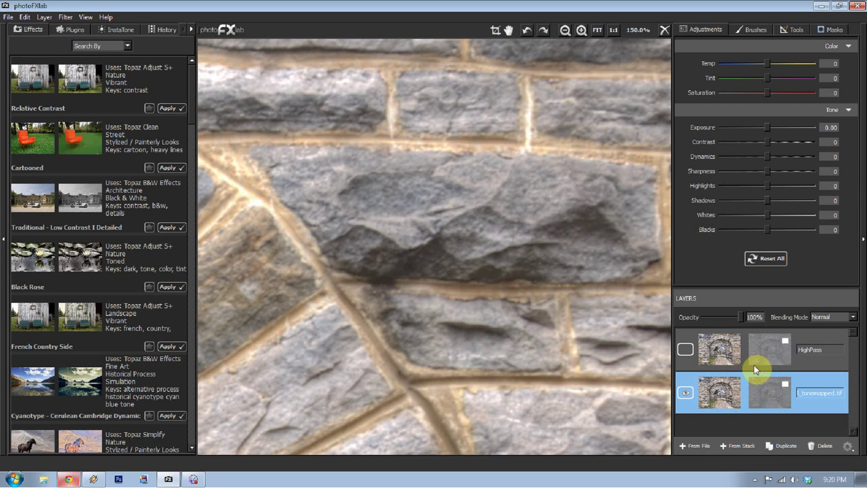
key(ctrl+j)
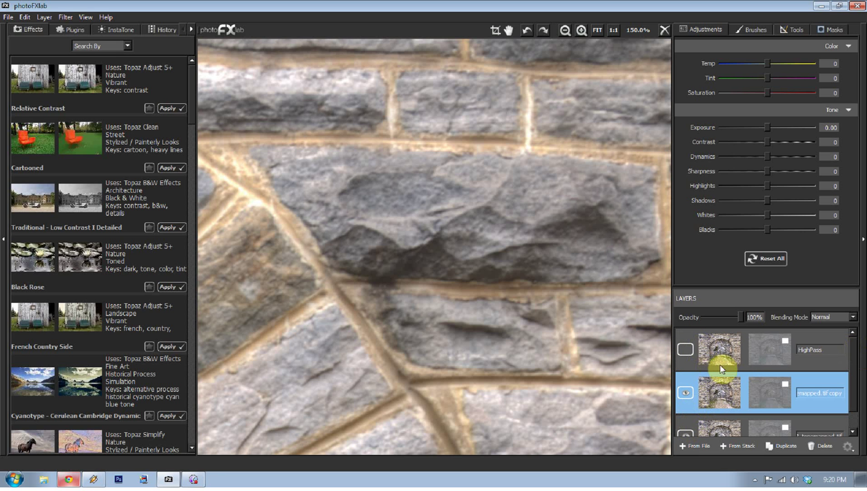
scroll(855, 350, down, 1)
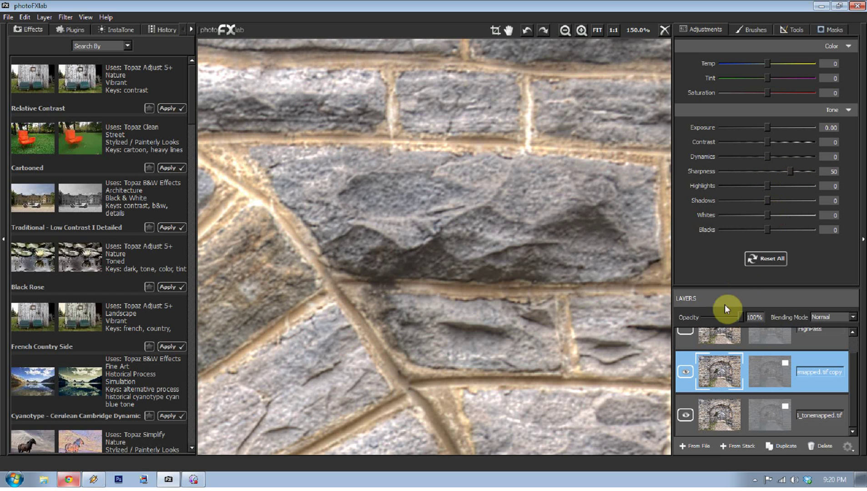
scroll(685, 386, up, 1)
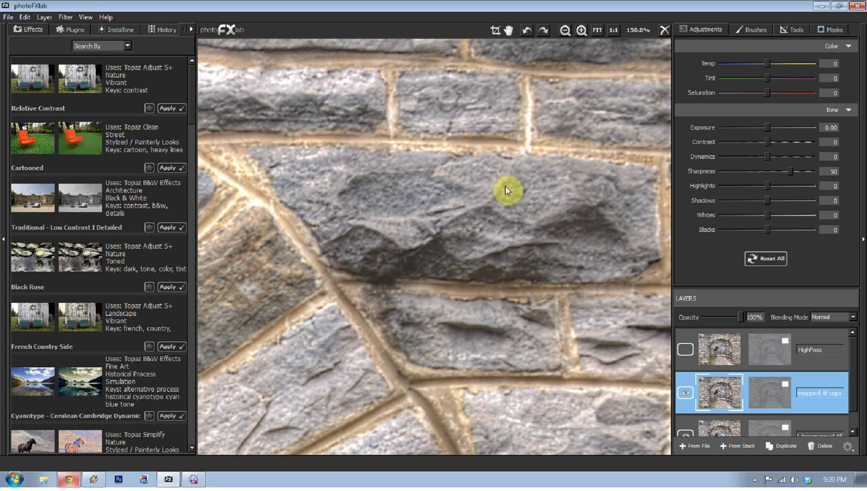
Compare the plainly sharpened copy with the HighPass layer by switching their visibility
click(683, 392)
click(686, 349)
click(680, 353)
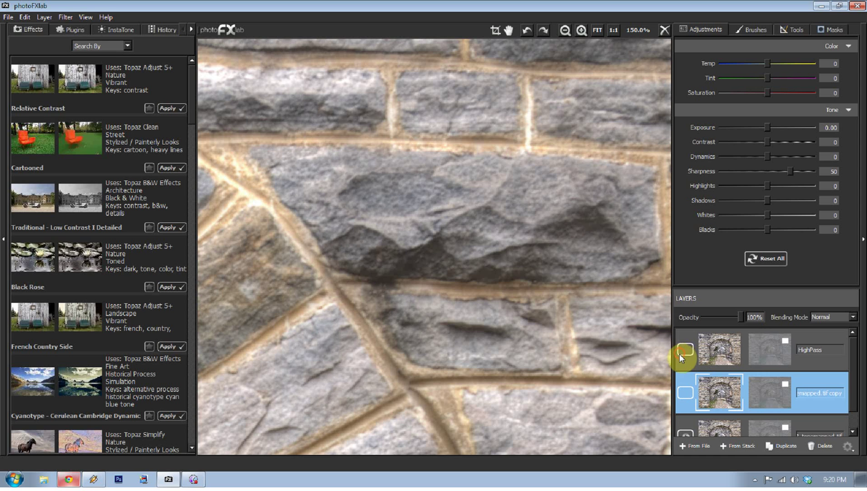
click(684, 394)
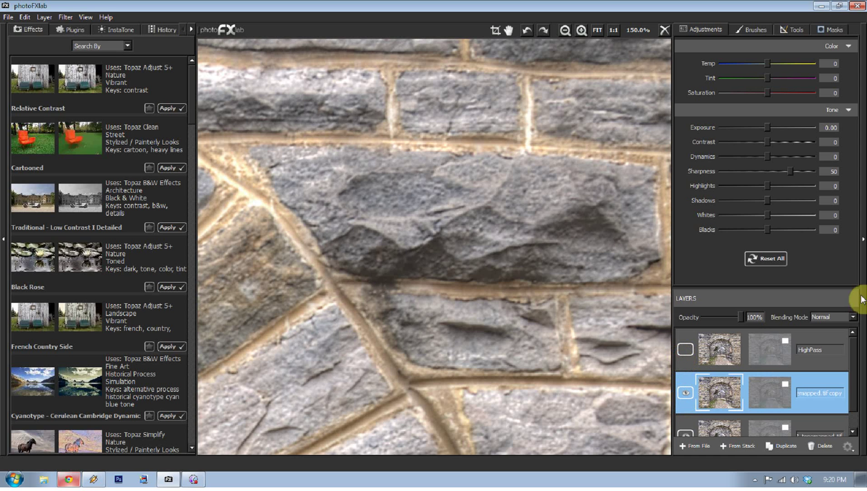
Set the copy's Sharpness to 67, and swap its visibility with the HighPass layer to compare both
drag(798, 171, 827, 171)
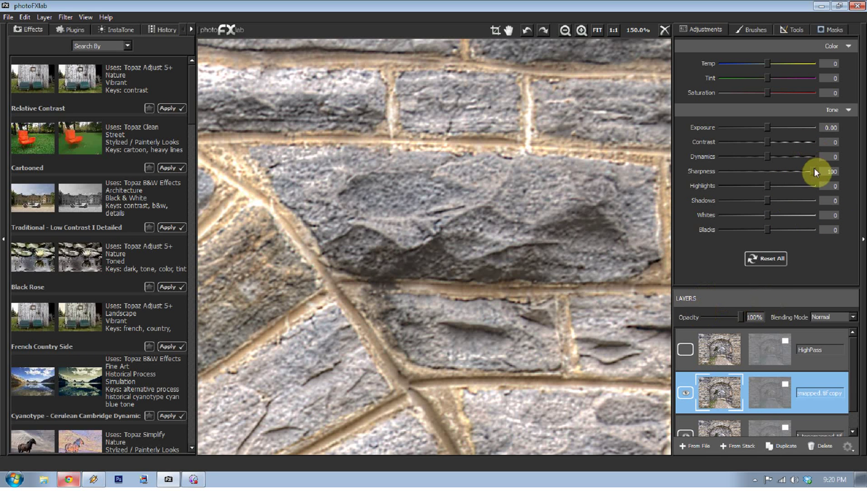
drag(802, 171, 797, 172)
click(684, 389)
click(686, 351)
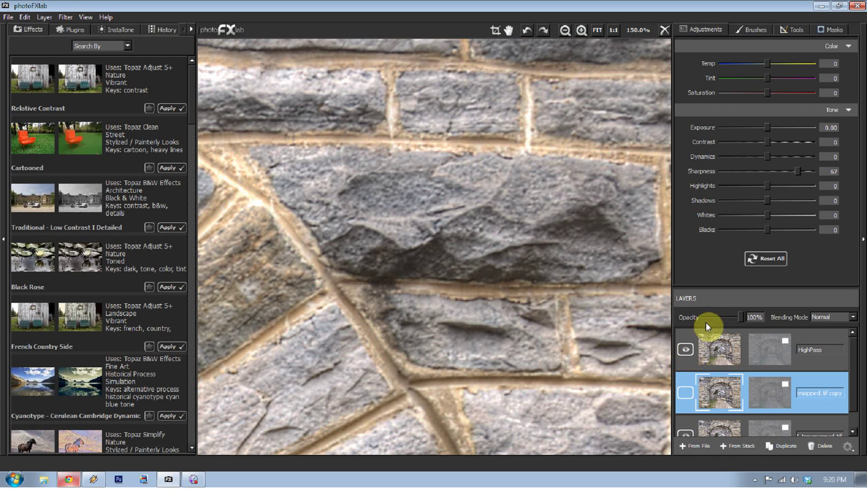
Make the HighPass layer visible and delete the sharpened copy of the tonemapped layer
click(682, 351)
click(683, 393)
click(687, 350)
key(Delete)
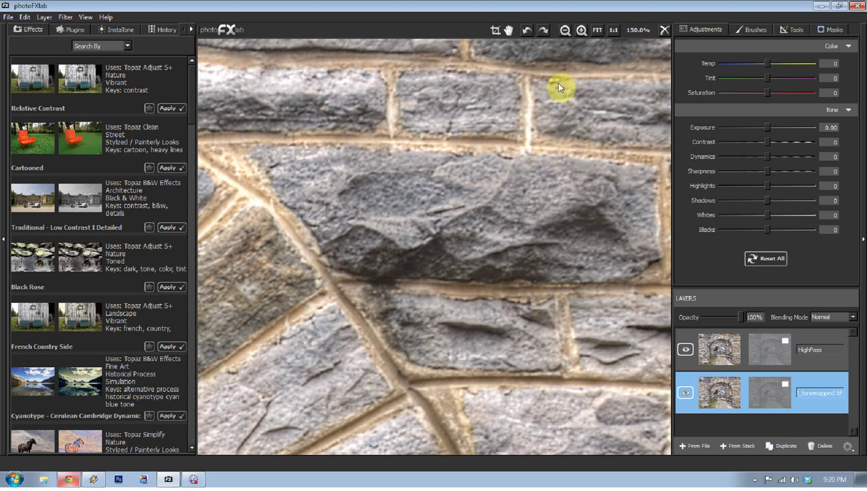
Examine the HighPass sharpening across the whole archway and close up on the tree branches
click(567, 30)
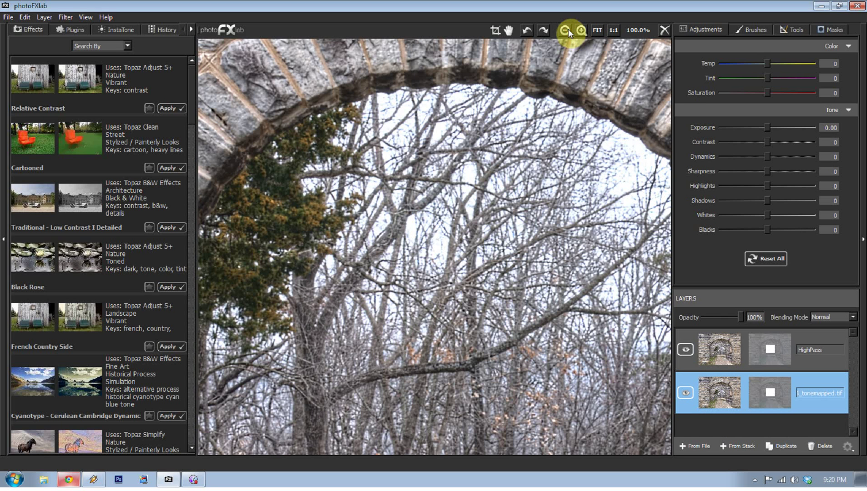
click(566, 31)
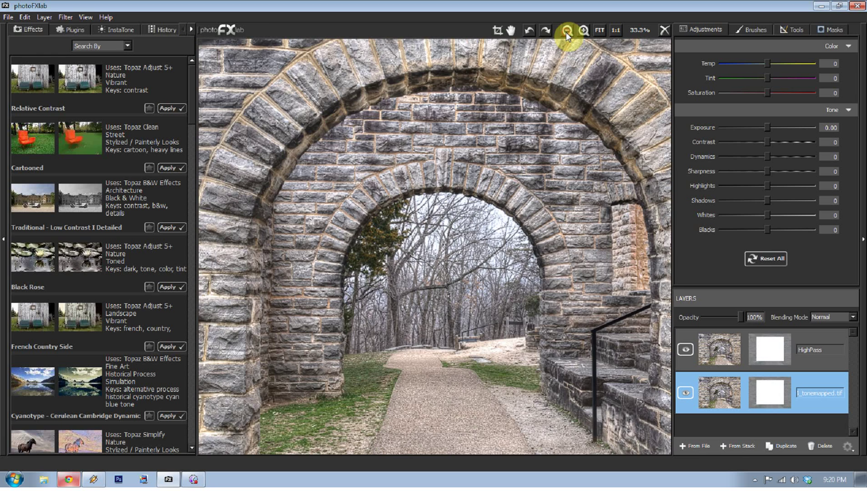
click(567, 31)
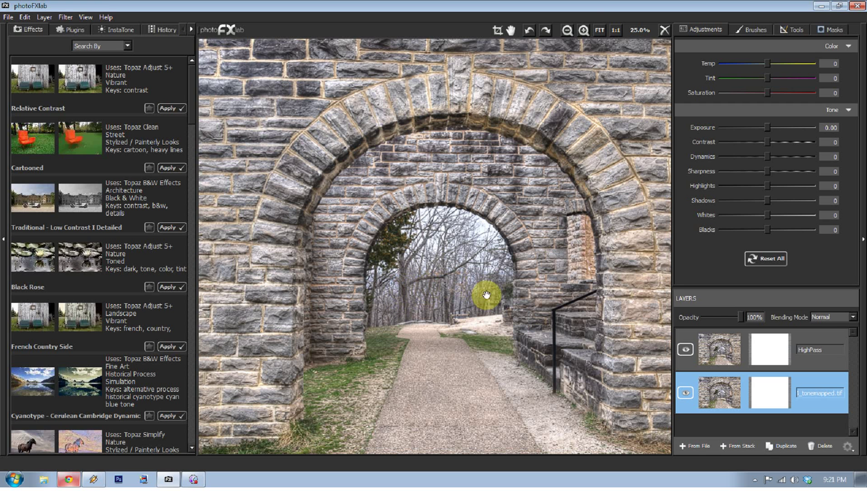
click(583, 29)
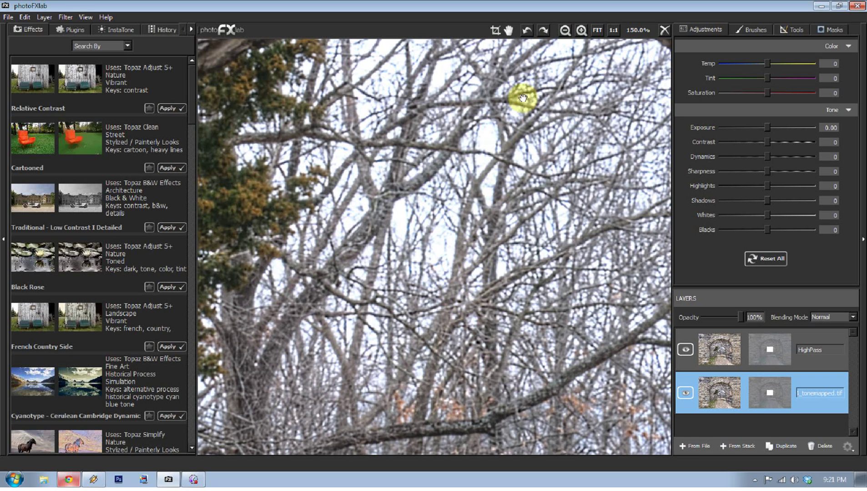
click(569, 34)
click(568, 34)
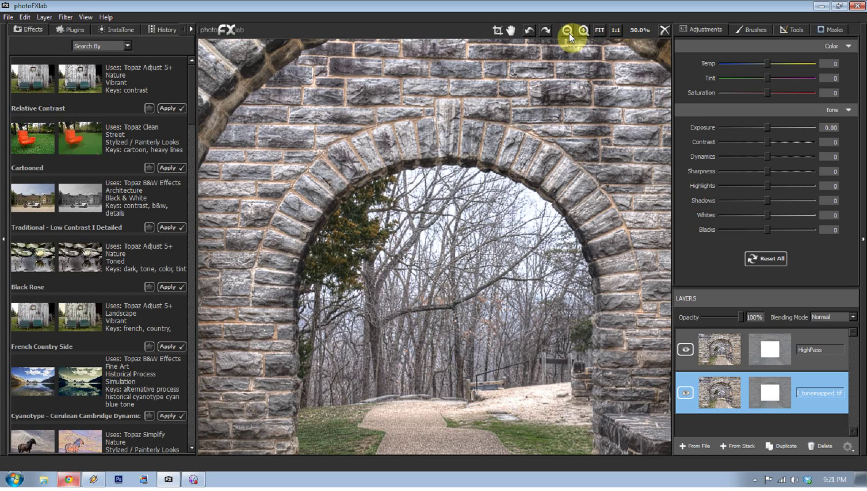
click(569, 33)
Target the HighPass layer's mask and set its brush to Flow 1.00 and Hardness 0.65
click(768, 347)
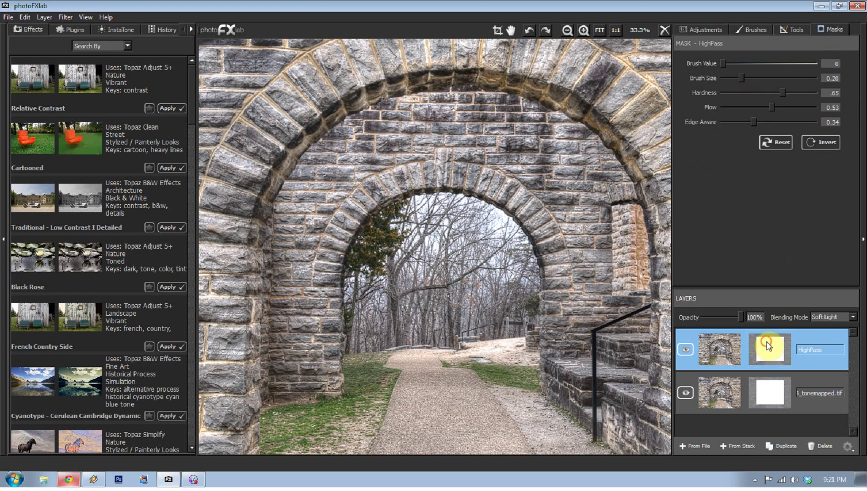
click(774, 342)
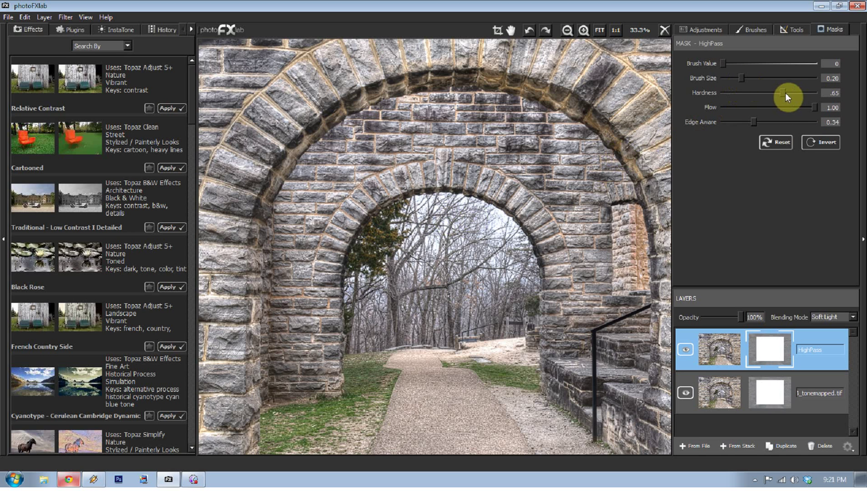
drag(783, 94, 821, 93)
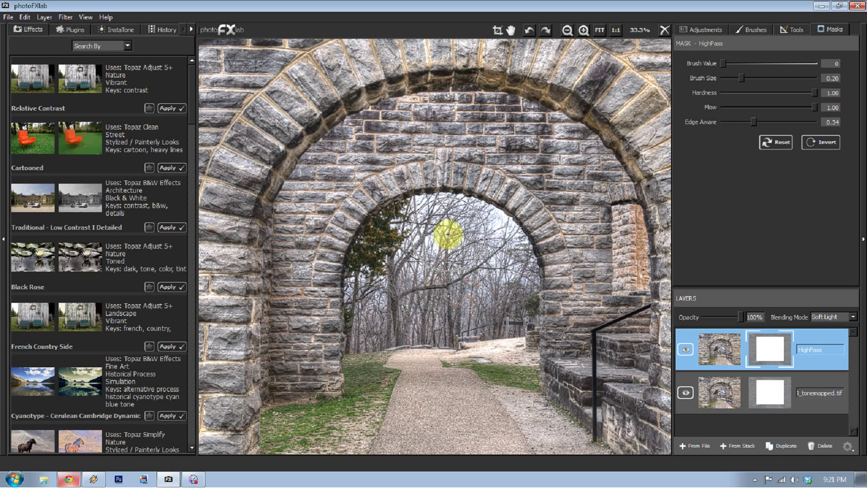
drag(811, 93, 783, 96)
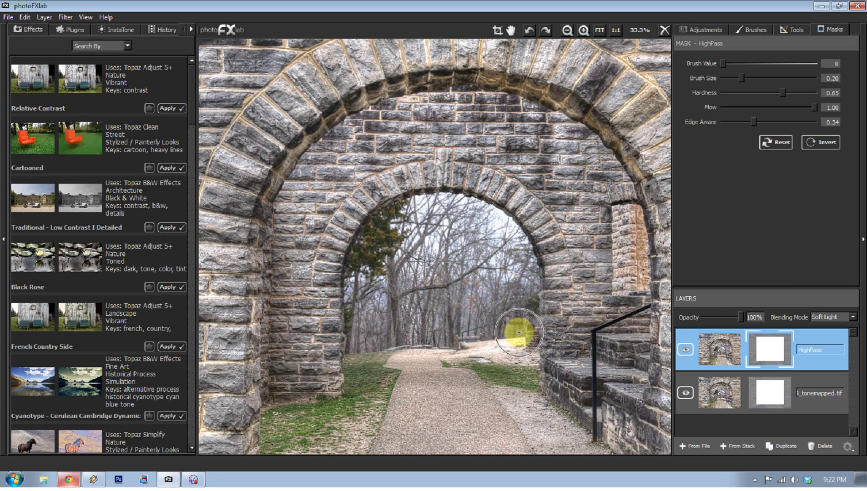
Mask the HighPass effect off the trees inside the inner arch, and partially mask the surrounding inner wall at Flow 0.50
drag(369, 341, 387, 328)
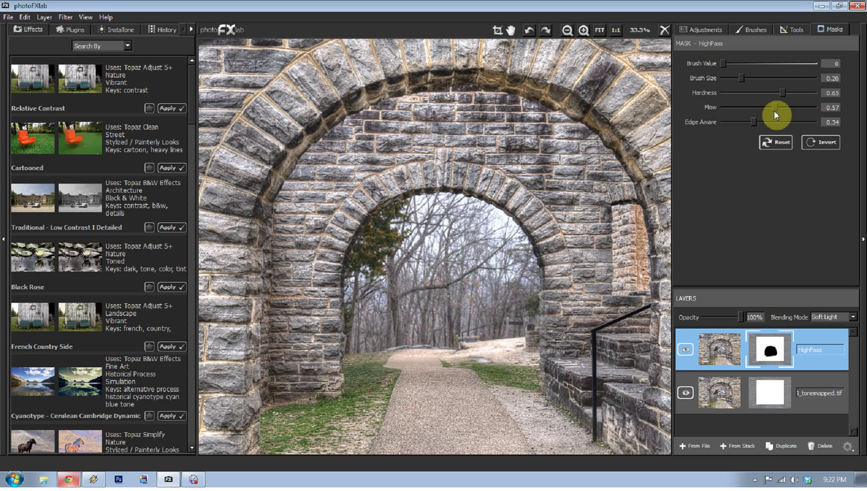
drag(770, 111, 769, 110)
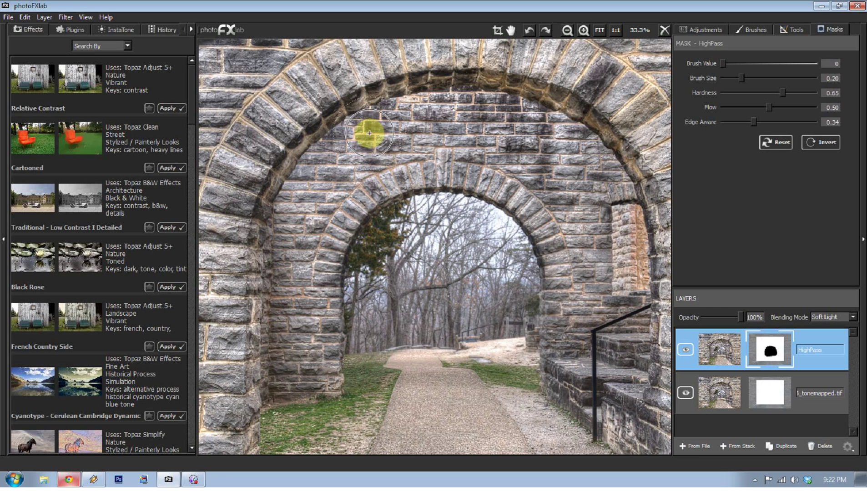
mouse_move(405, 120)
mouse_down()
mouse_move(496, 113)
mouse_move(519, 135)
mouse_up()
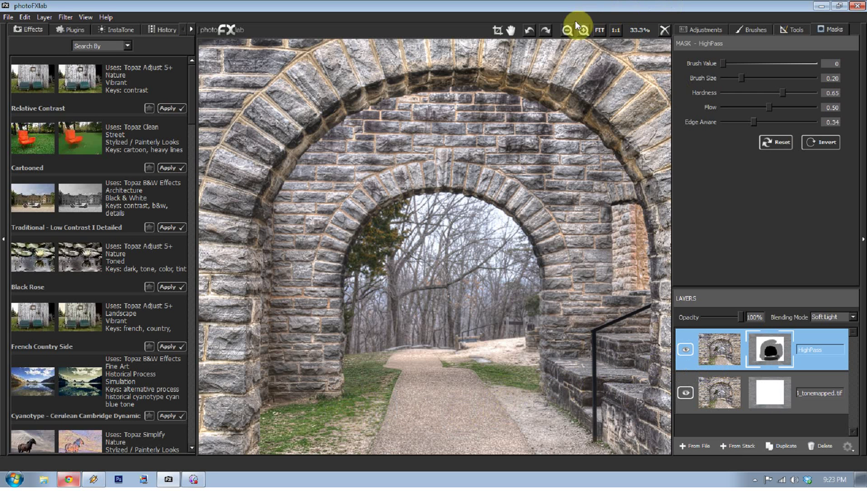
click(601, 33)
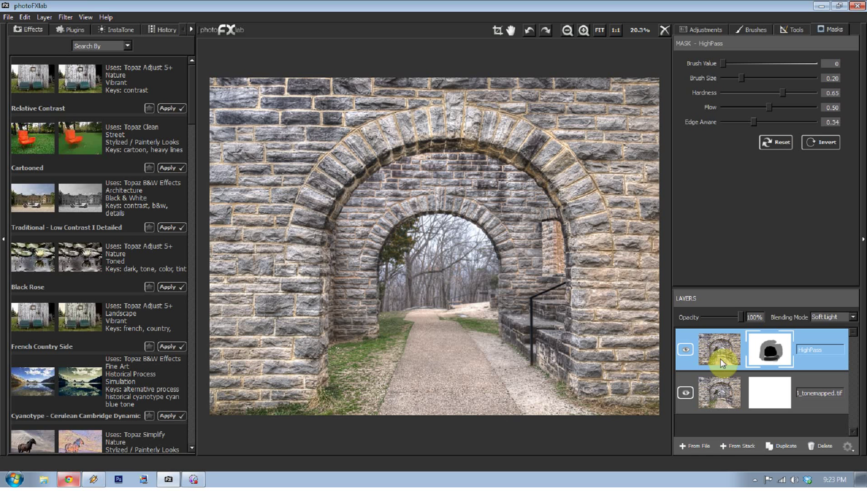
Duplicate the tonemapped layer and set the copy's Exposure to -0.27, Dynamics to 11 and Contrast to 0
click(727, 395)
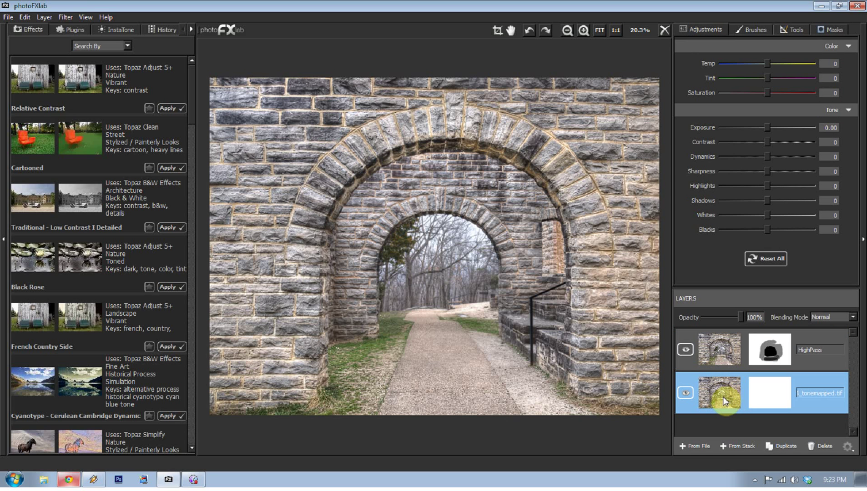
key(ctrl+j)
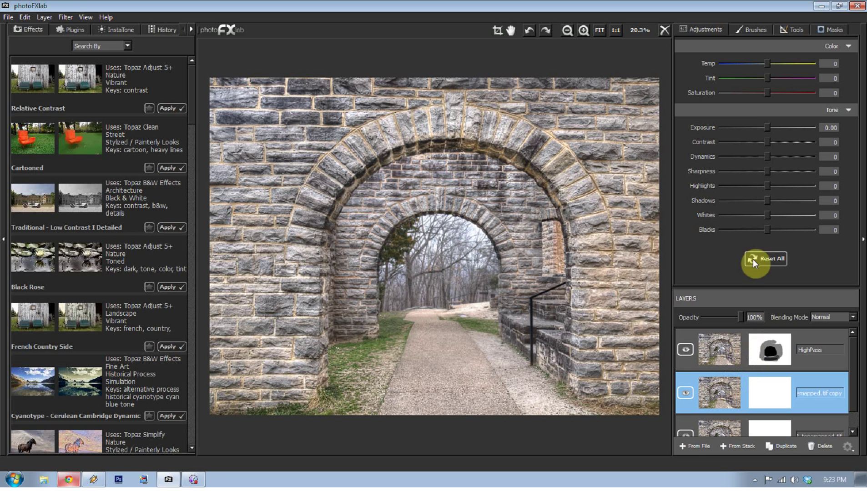
drag(771, 128, 765, 128)
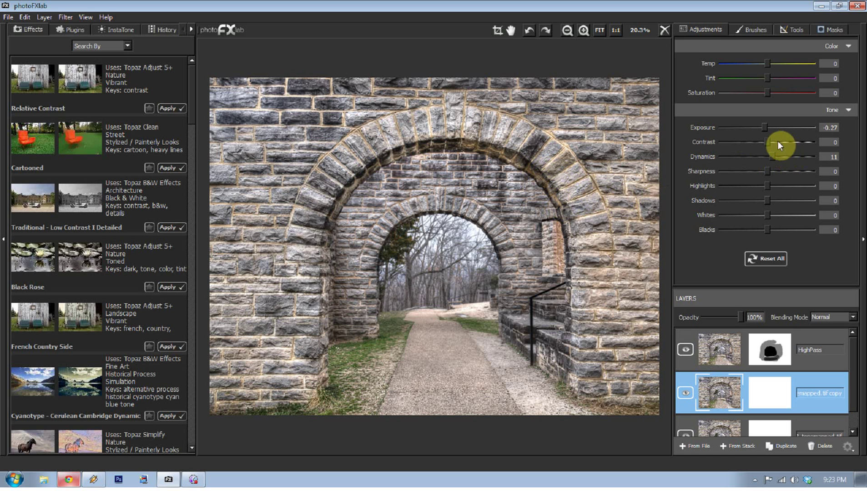
mouse_move(768, 142)
mouse_down()
mouse_move(786, 141)
mouse_move(767, 140)
mouse_up()
click(832, 142)
text(0)
Set the tonemapped copy's Highlights to 82, Shadows to -27, Whites to -5 and Blacks to 9
mouse_move(767, 187)
mouse_down()
mouse_move(801, 184)
mouse_move(764, 187)
mouse_up()
drag(763, 187, 805, 186)
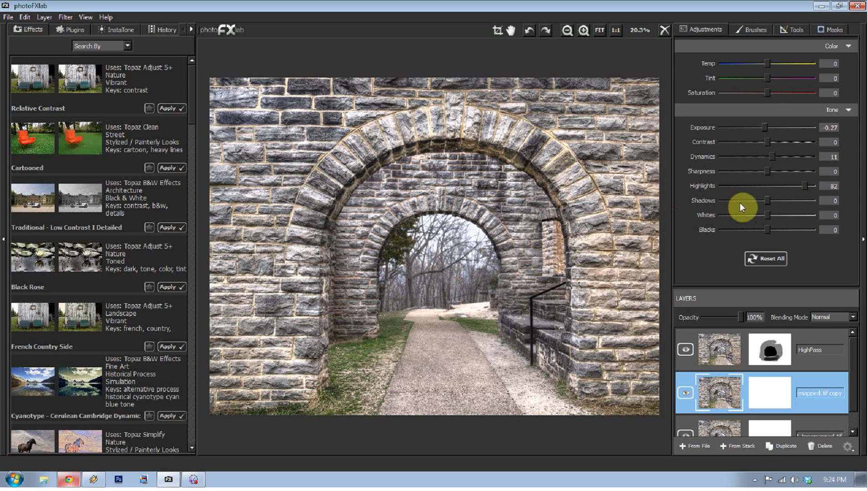
mouse_move(767, 201)
mouse_down()
mouse_move(733, 205)
mouse_move(859, 199)
mouse_move(710, 210)
mouse_move(734, 211)
mouse_move(697, 220)
mouse_move(757, 214)
mouse_up()
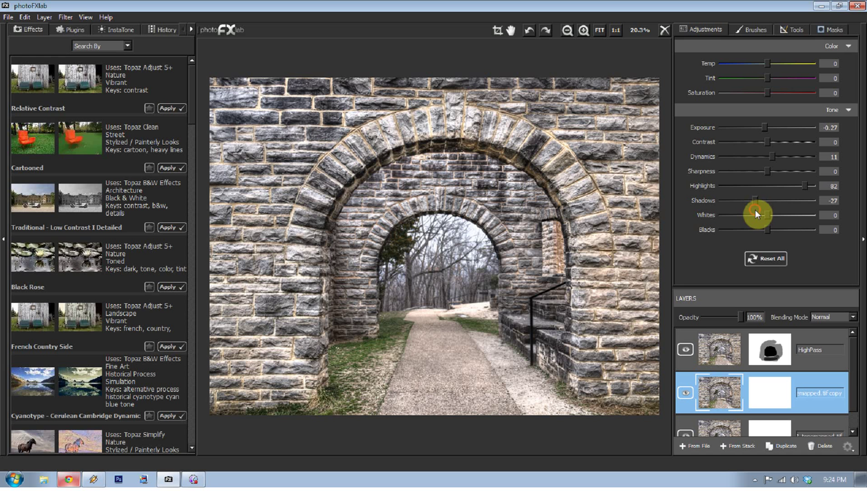
mouse_move(769, 213)
mouse_down()
mouse_move(708, 234)
mouse_move(817, 223)
mouse_move(768, 225)
mouse_up()
mouse_move(767, 230)
mouse_down()
mouse_move(691, 236)
mouse_move(801, 226)
mouse_move(773, 241)
mouse_up()
Try the adjusted tonemapped copy above the HighPass layer, and return it to its place beneath that layer
drag(719, 387, 726, 351)
click(721, 347)
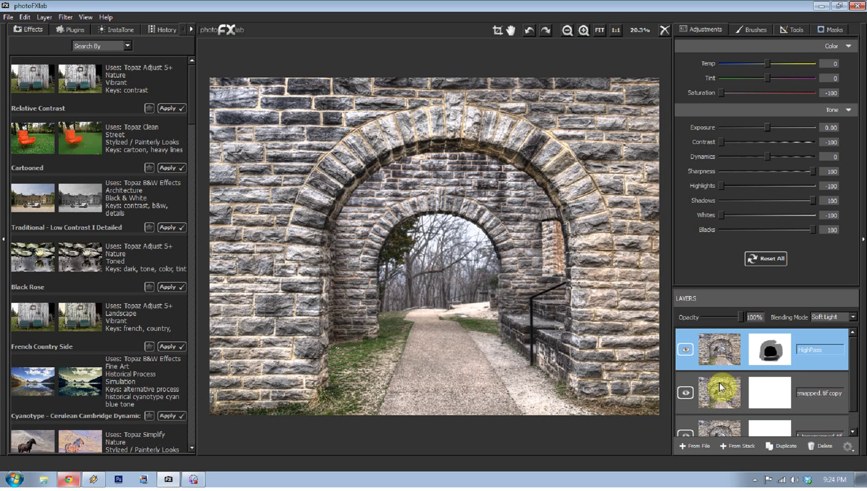
click(720, 401)
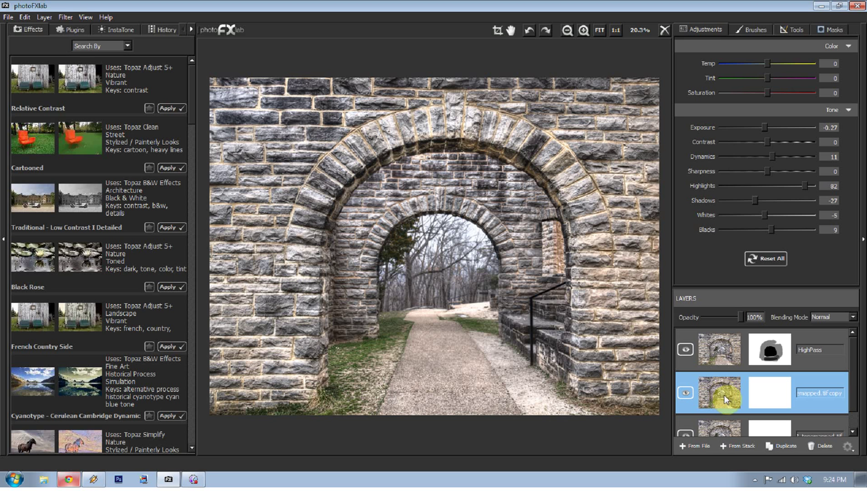
click(740, 446)
drag(720, 414, 726, 323)
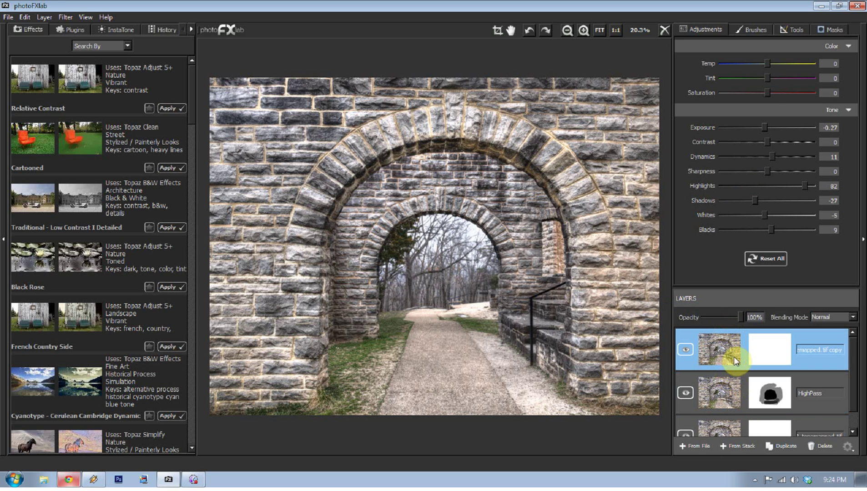
drag(723, 355, 735, 403)
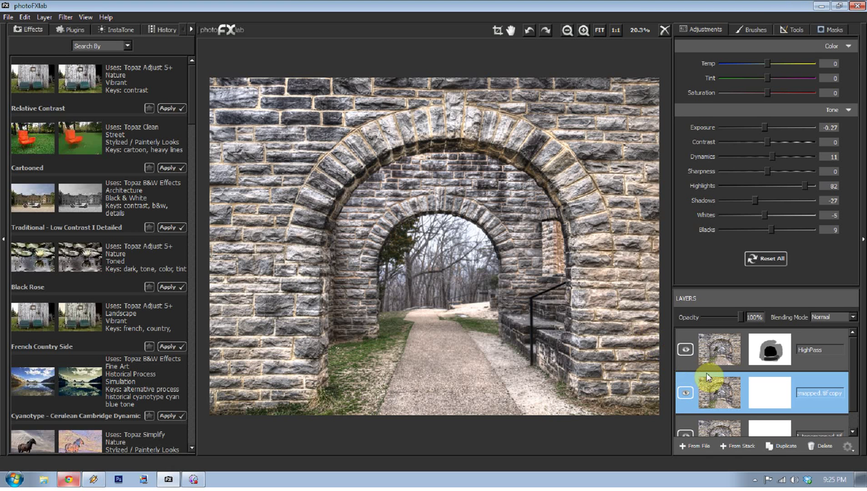
Hide the HighPass layer and the adjusted tonemapped copy to compare with the original, and show both again
click(685, 350)
click(685, 392)
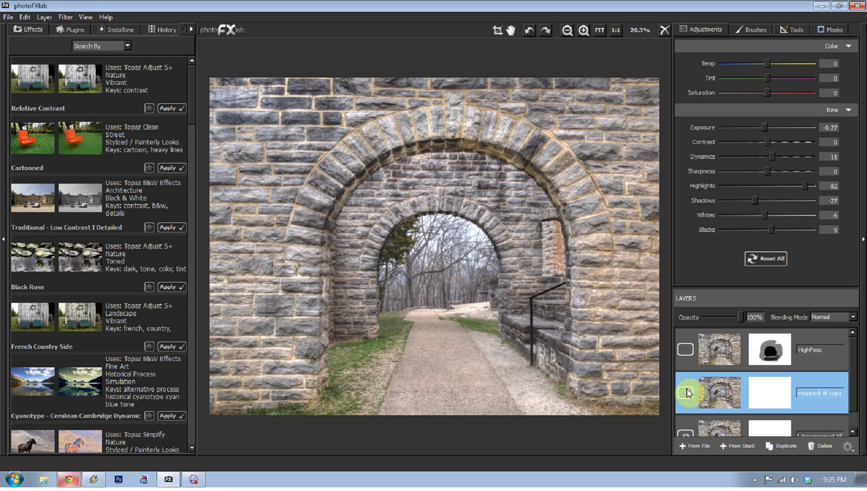
click(687, 391)
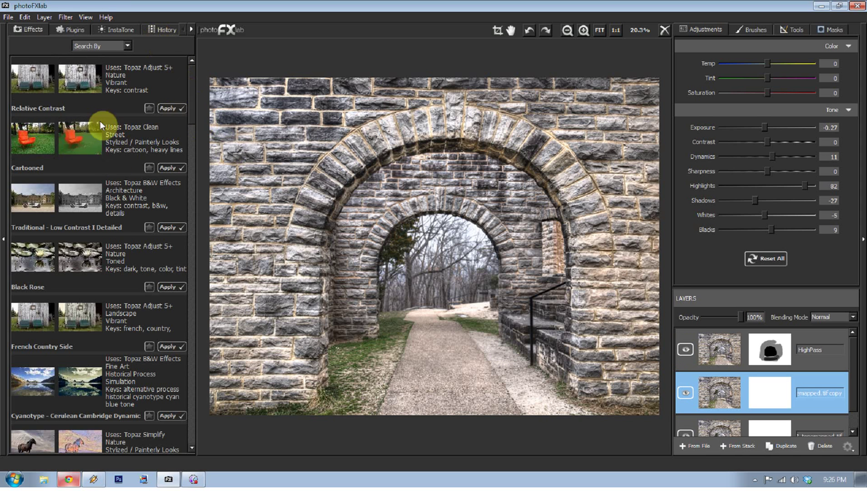
drag(193, 84, 170, 50)
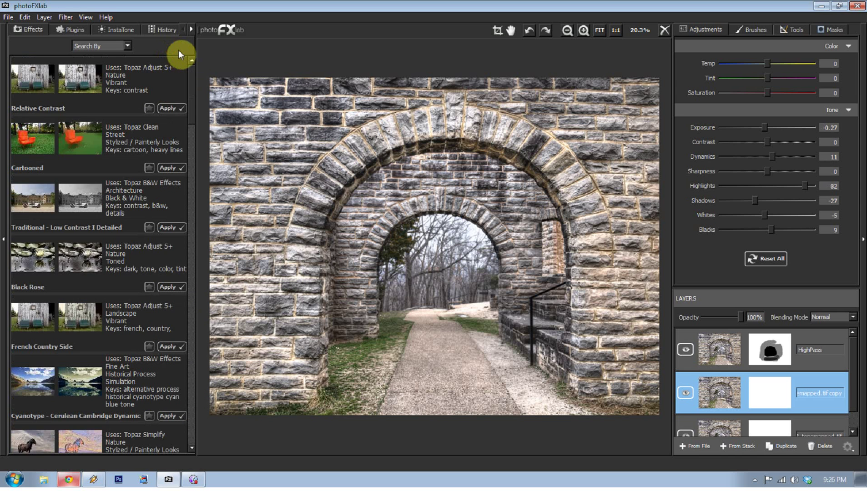